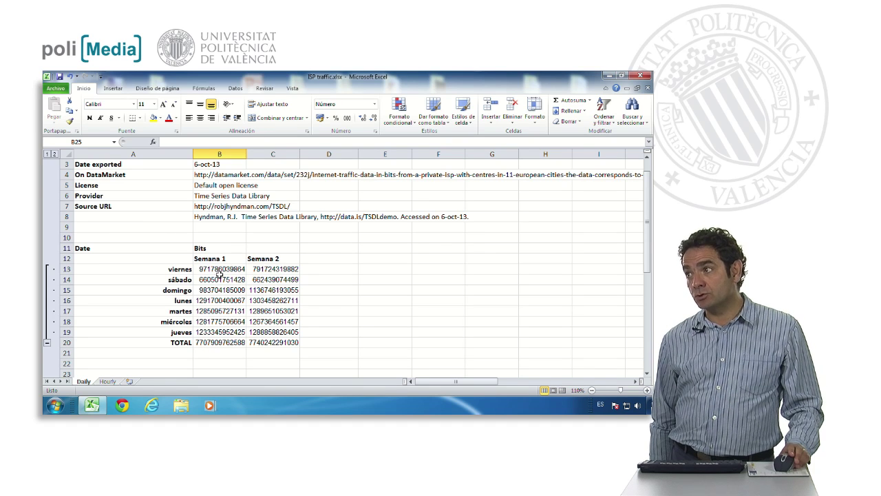
Inspect and compare the TOTAL formulas under Semana 1 and Semana 2
{"action": "left_click", "coordinate": [208, 342]}
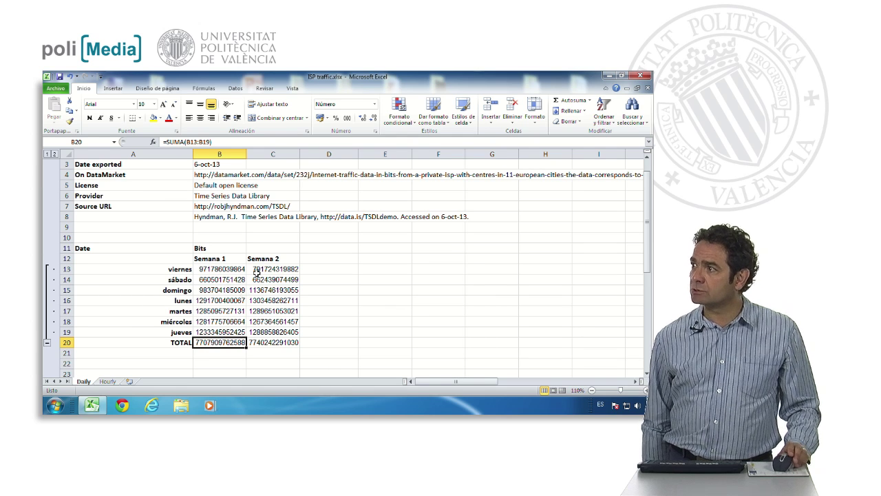
{"action": "left_click", "coordinate": [255, 341]}
{"action": "left_click", "coordinate": [220, 342]}
{"action": "left_click", "coordinate": [258, 344]}
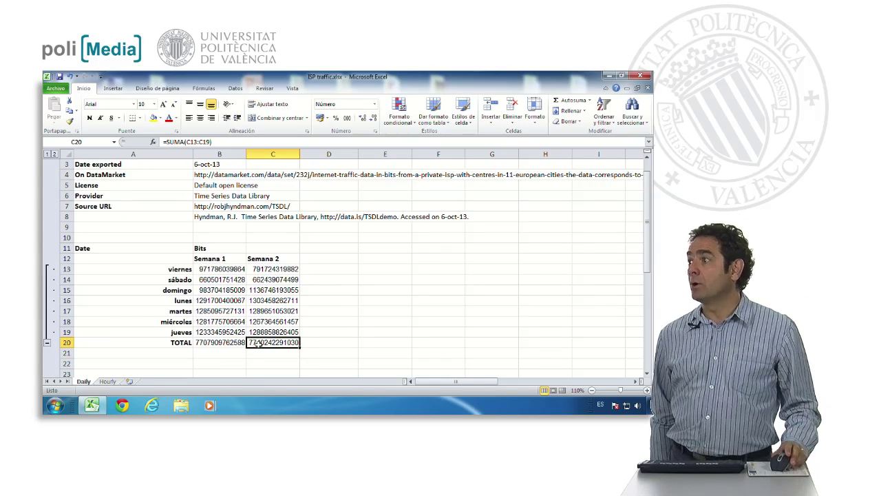
Insert a PROMEDIO formula in D13 averaging B13:C13
{"action": "left_click", "coordinate": [332, 271]}
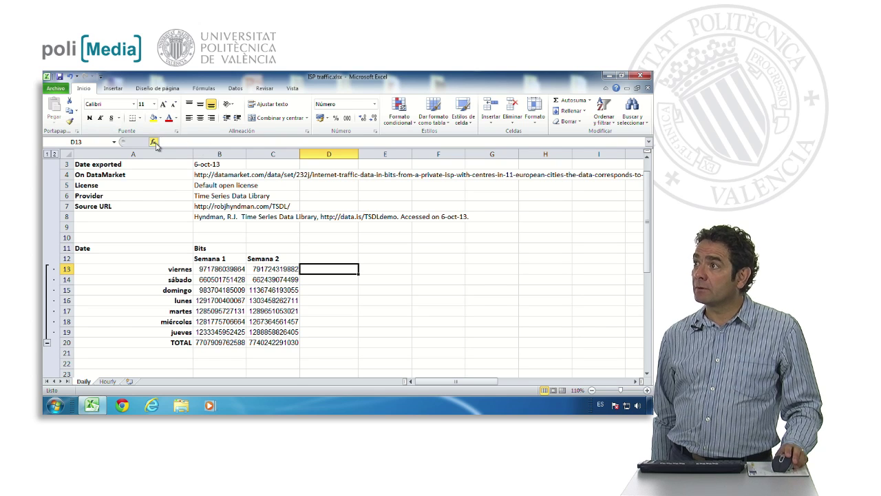
{"action": "left_click", "coordinate": [153, 141]}
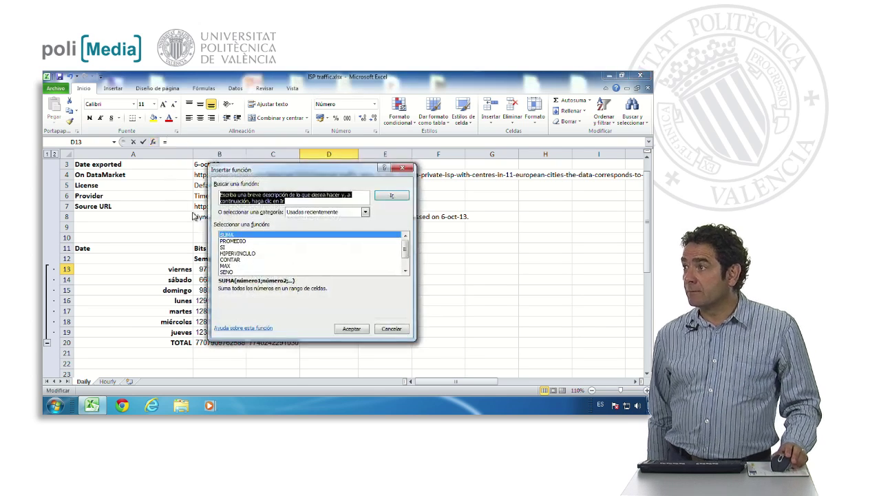
{"action": "left_click", "coordinate": [234, 241]}
{"action": "left_click", "coordinate": [352, 329]}
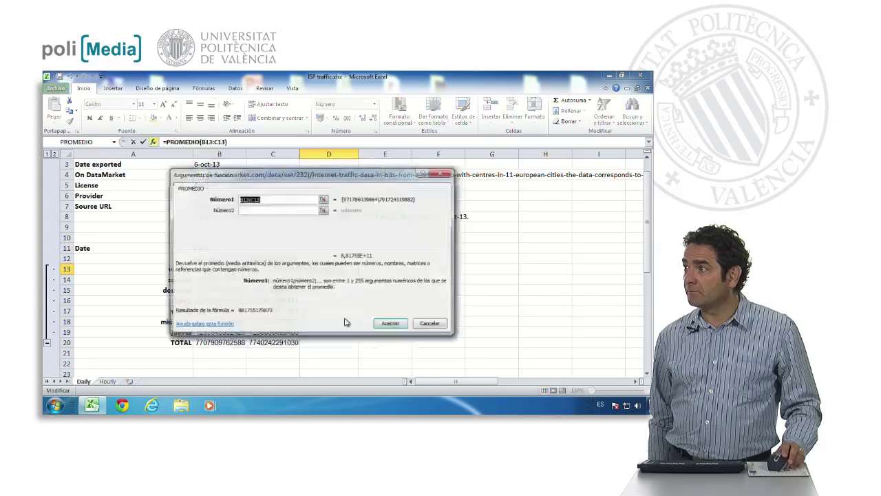
{"action": "left_click_drag", "start_coordinate": [235, 176], "coordinate": [433, 197]}
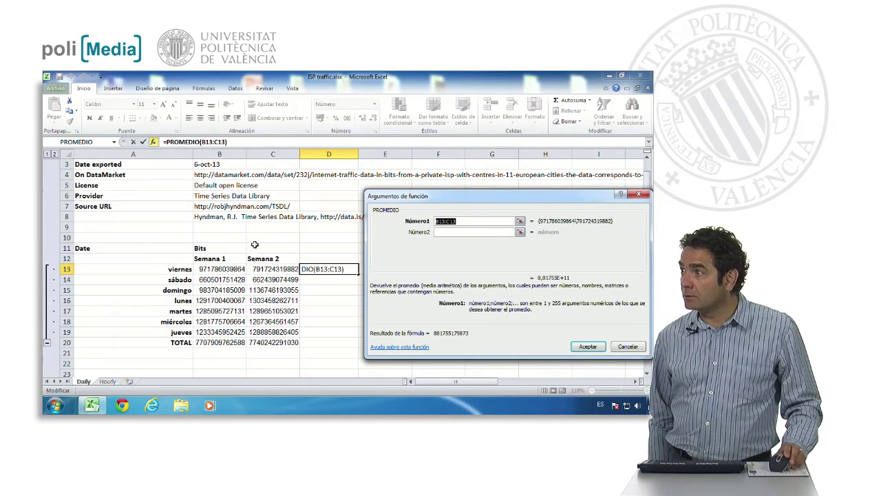
{"action": "left_click_drag", "start_coordinate": [237, 269], "coordinate": [267, 270]}
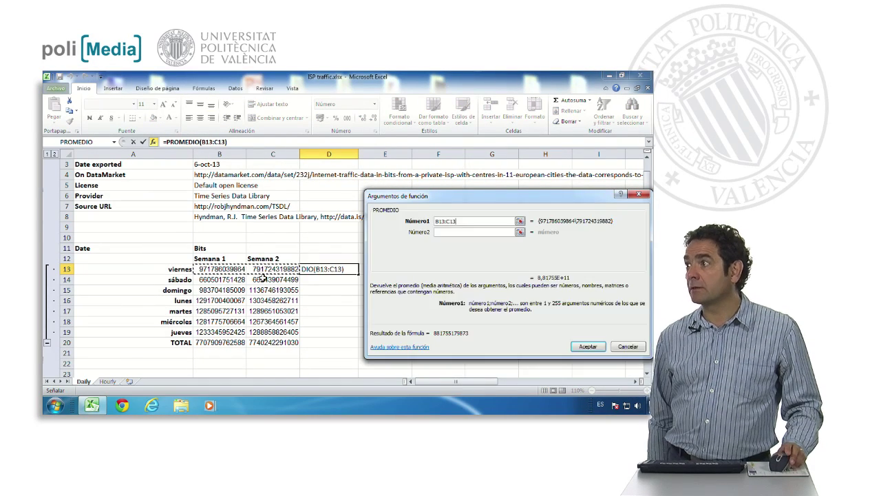
{"action": "left_click", "coordinate": [586, 344]}
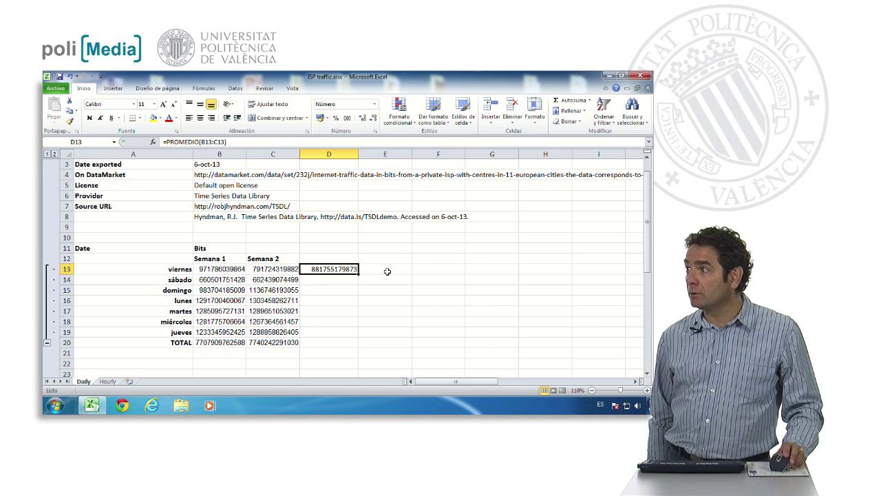
Fill the D13 average formula down through D20
{"action": "left_click_drag", "start_coordinate": [358, 274], "coordinate": [341, 336]}
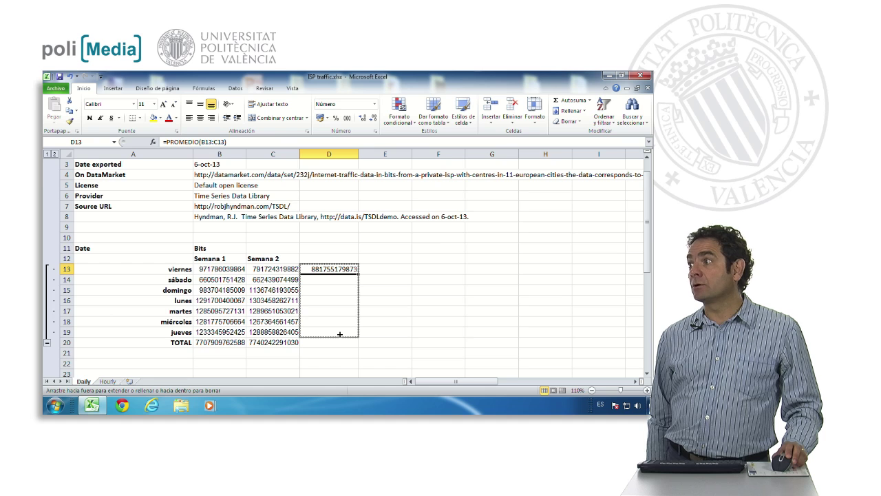
{"action": "left_click_drag", "start_coordinate": [339, 342], "coordinate": [340, 351]}
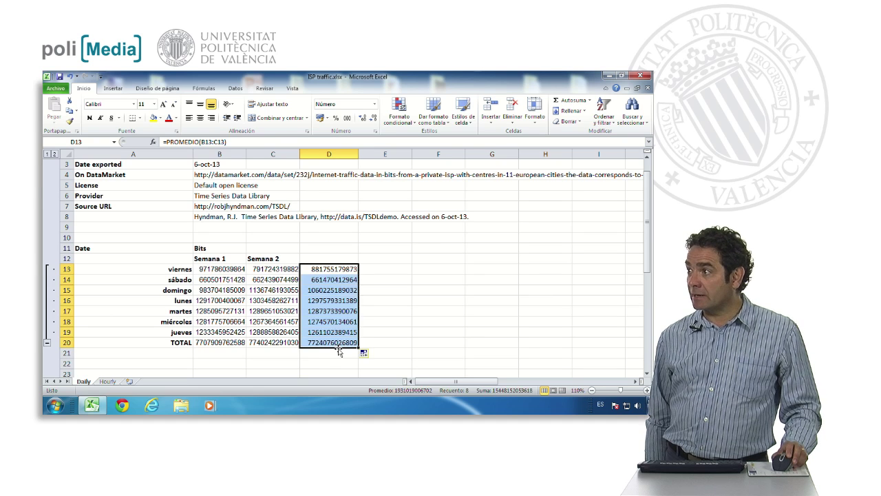
{"action": "left_click", "coordinate": [398, 314]}
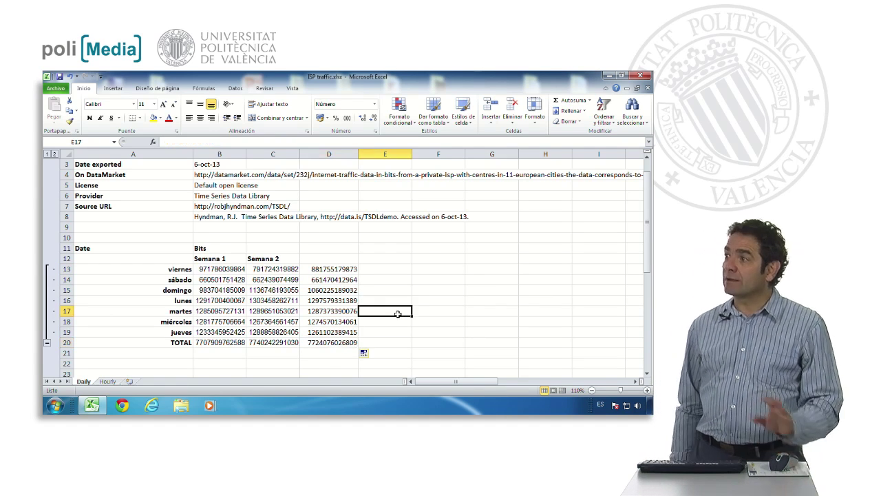
Enter the heading 'Media' in cell D12
{"action": "left_click", "coordinate": [335, 257]}
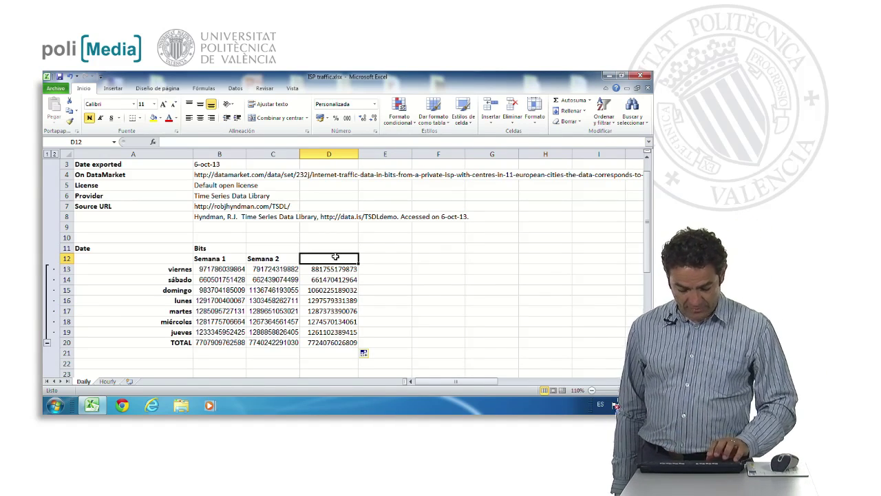
{"action": "type", "text": "Media"}
{"action": "key", "text": "Return"}
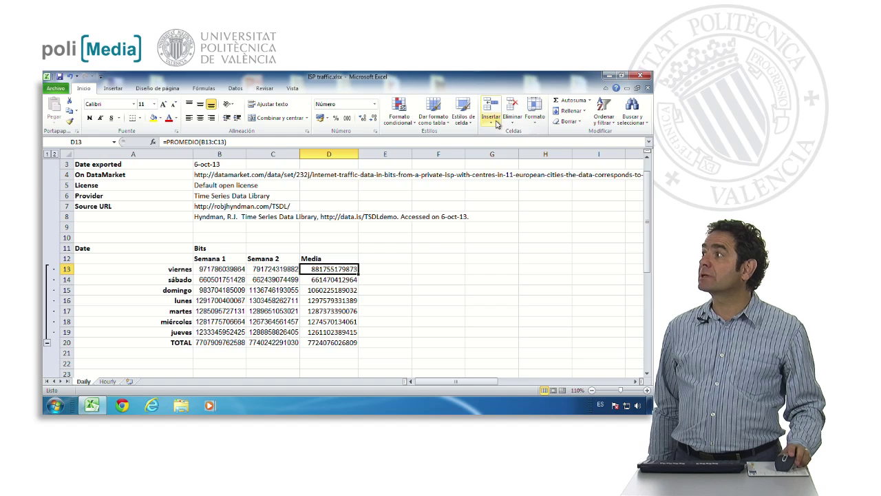
Apply Autoesquema from Datos > Agrupar, replacing the existing outline
{"action": "left_click", "coordinate": [493, 126]}
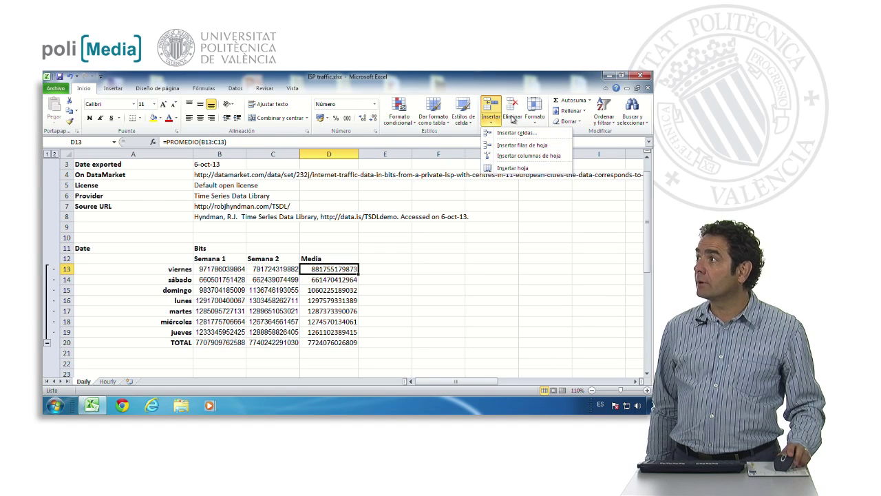
{"action": "left_click", "coordinate": [235, 89]}
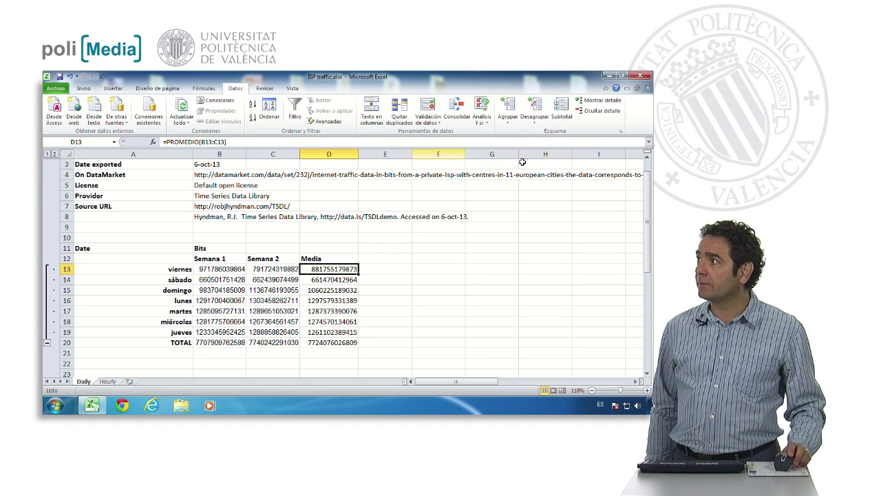
{"action": "left_click", "coordinate": [507, 123]}
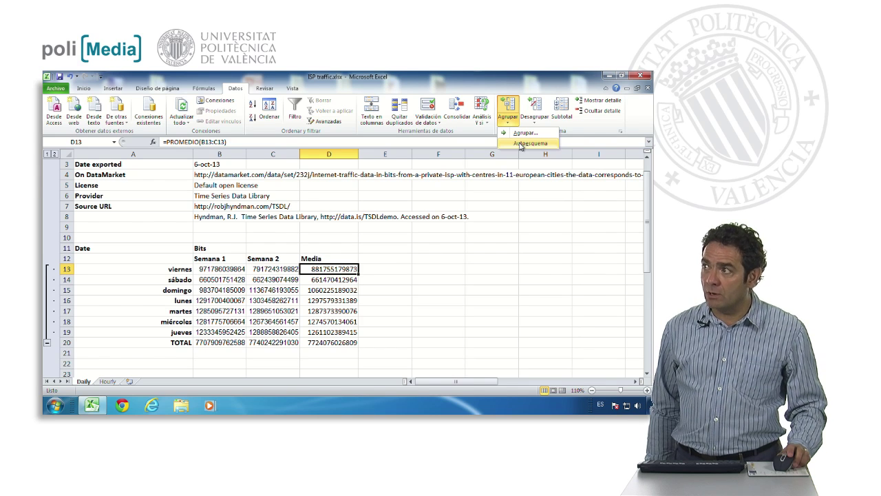
{"action": "left_click", "coordinate": [520, 144]}
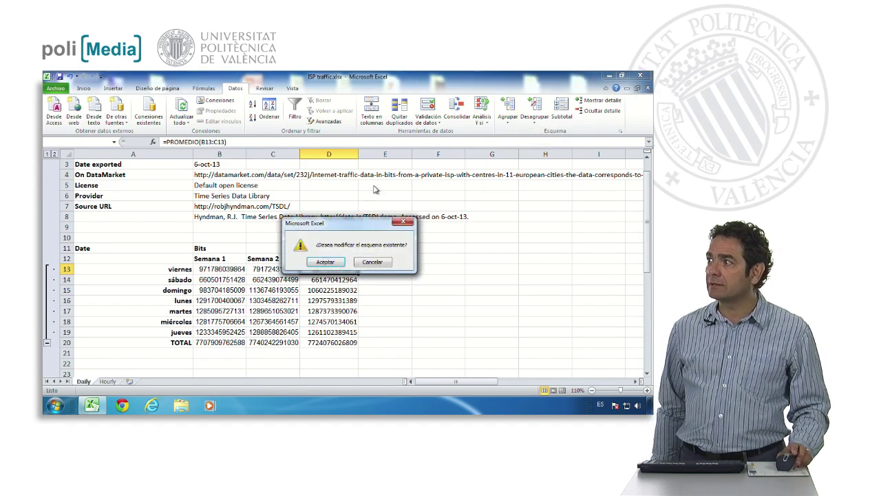
{"action": "left_click", "coordinate": [318, 262]}
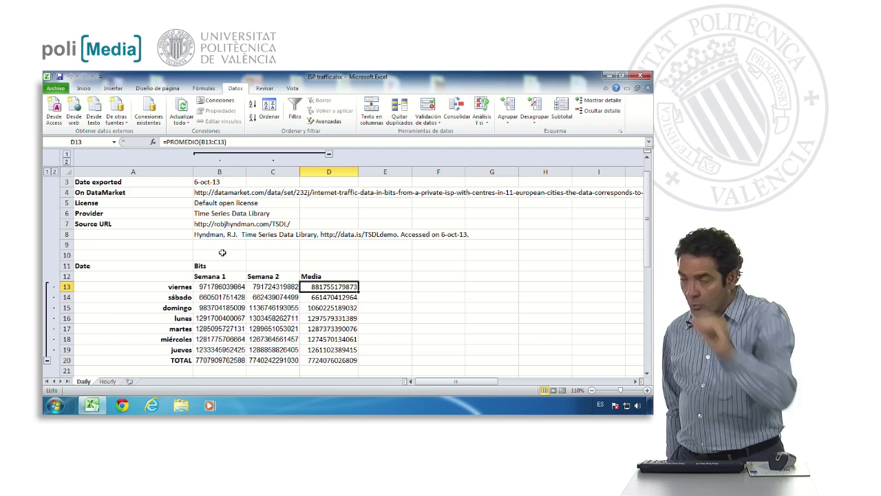
Toggle row outline levels 1 and 2, then collapse column level 1 to hide both Semana columns
{"action": "left_click", "coordinate": [47, 172]}
{"action": "left_click", "coordinate": [53, 172]}
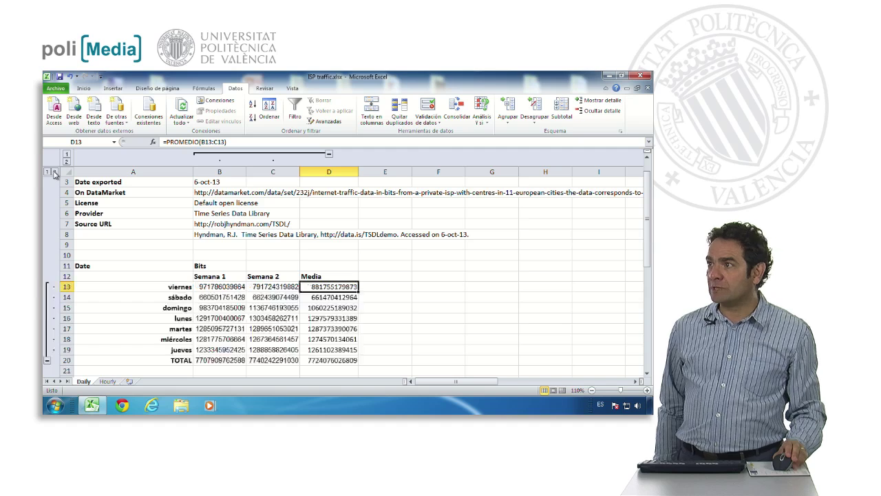
{"action": "left_click", "coordinate": [48, 172]}
{"action": "left_click", "coordinate": [55, 172]}
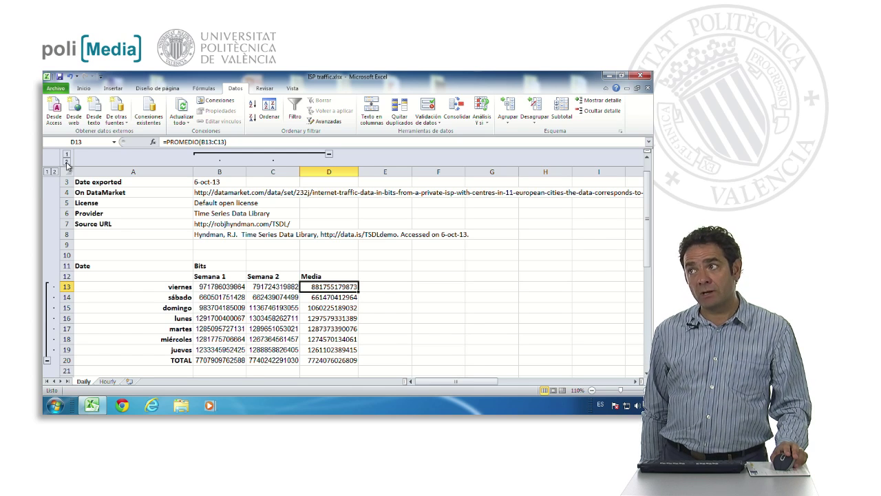
{"action": "left_click", "coordinate": [67, 156]}
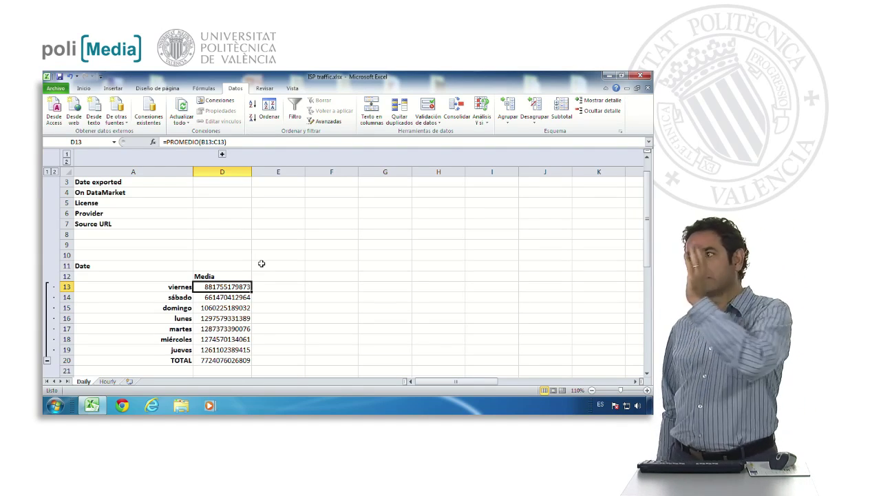
Toggle the weekday row group, then restore column and row outline level 2 for full detail
{"action": "left_click", "coordinate": [47, 172]}
{"action": "left_click", "coordinate": [265, 338]}
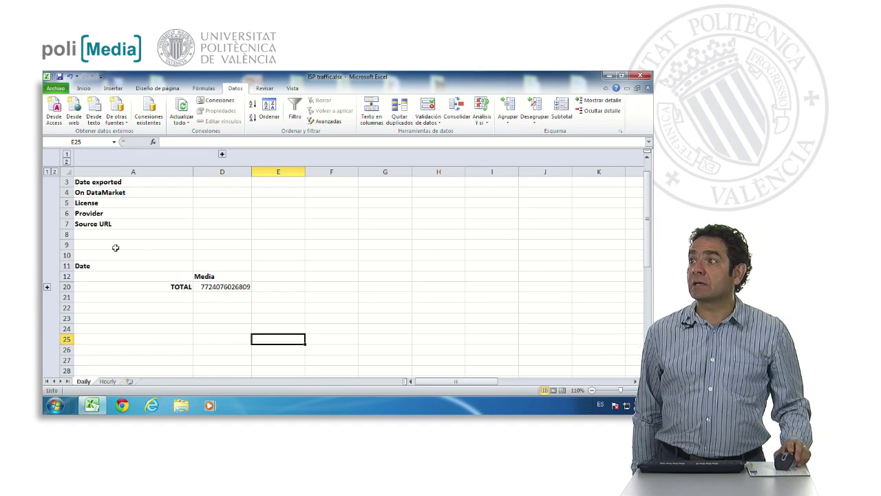
{"action": "left_click", "coordinate": [47, 287]}
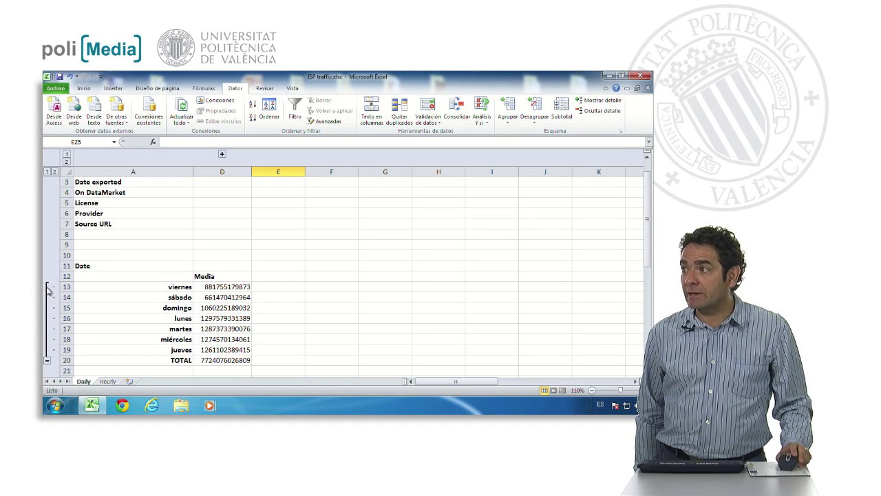
{"action": "left_click", "coordinate": [49, 289]}
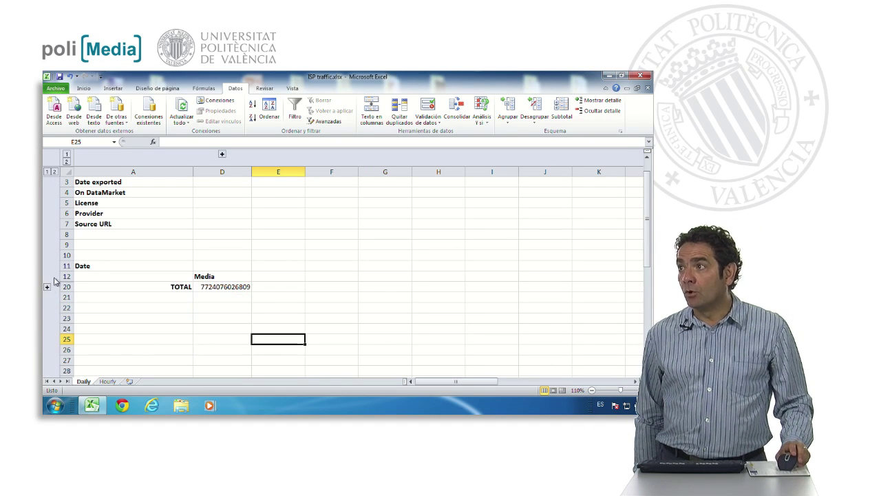
{"action": "left_click", "coordinate": [67, 162]}
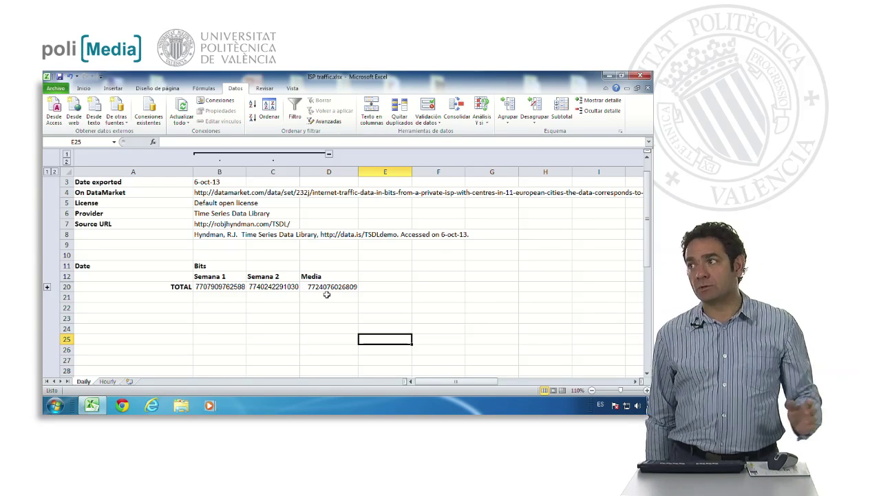
{"action": "left_click", "coordinate": [56, 172]}
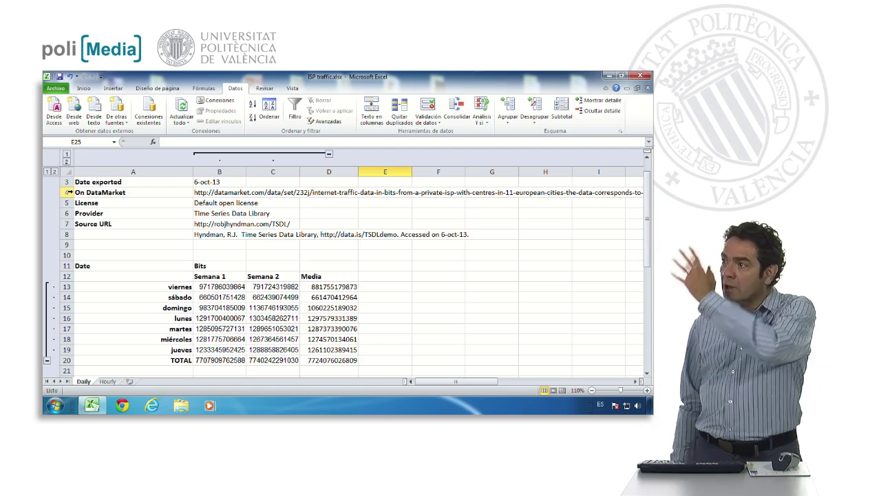